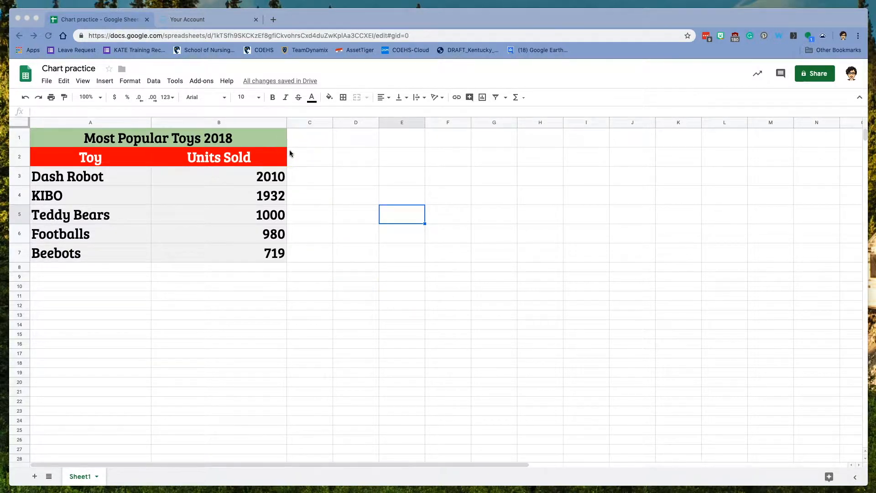
- Insert a column chart from the toy table A1:B7 and place it beside the table over columns D–H
{"action": "left_click", "coordinate": [48, 140]}
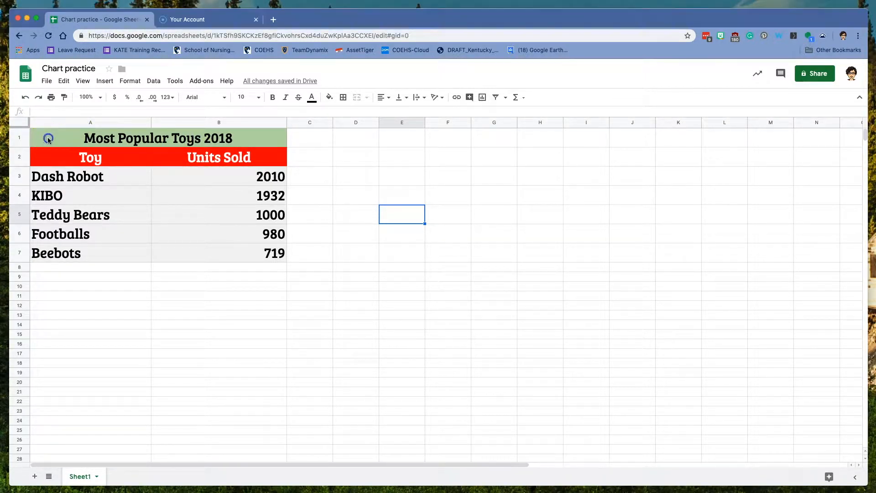
{"action": "left_click_drag", "start_coordinate": [53, 136], "coordinate": [268, 253]}
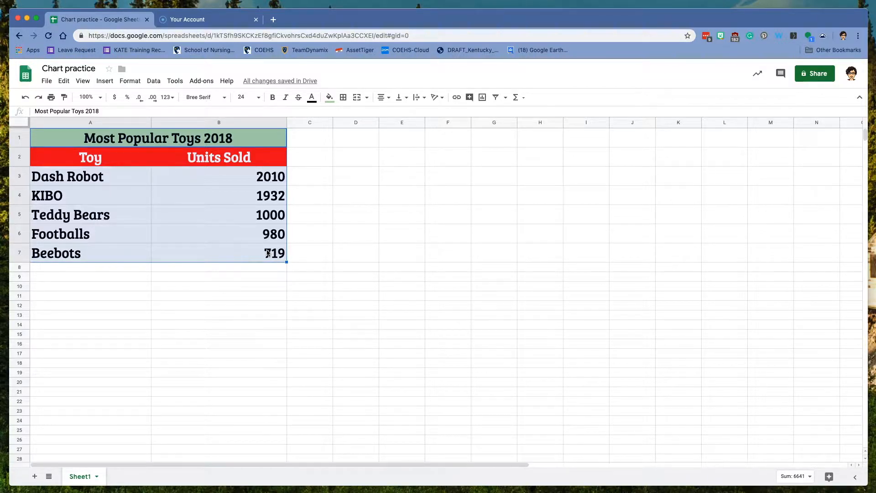
{"action": "left_click", "coordinate": [104, 82]}
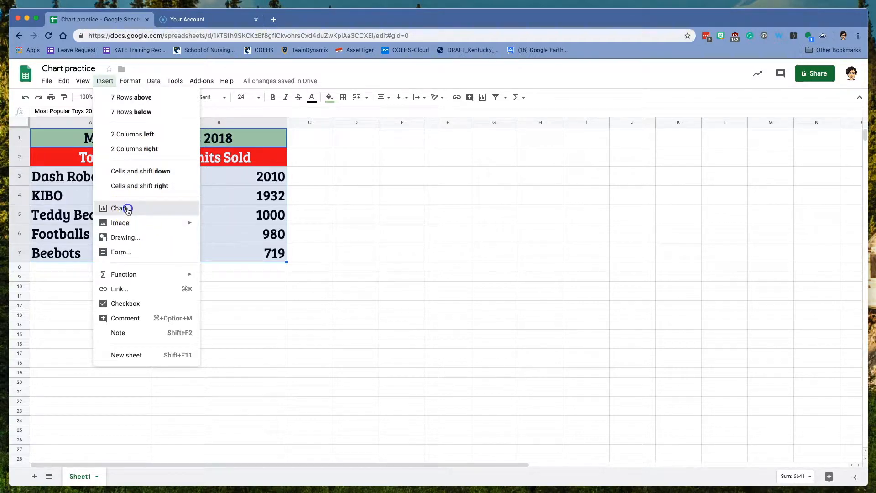
{"action": "left_click", "coordinate": [124, 208]}
{"action": "left_click_drag", "start_coordinate": [399, 233], "coordinate": [505, 189]}
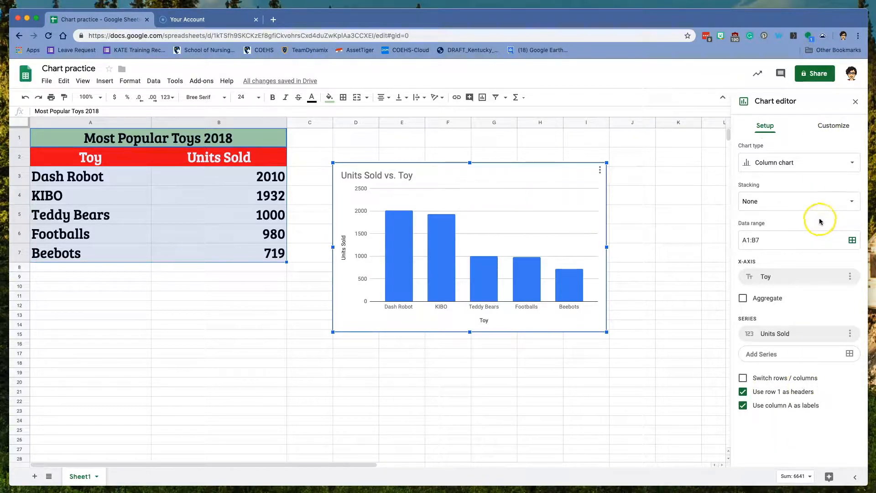
- Change the chart type from column to a horizontal Bar chart
{"action": "left_click", "coordinate": [831, 167]}
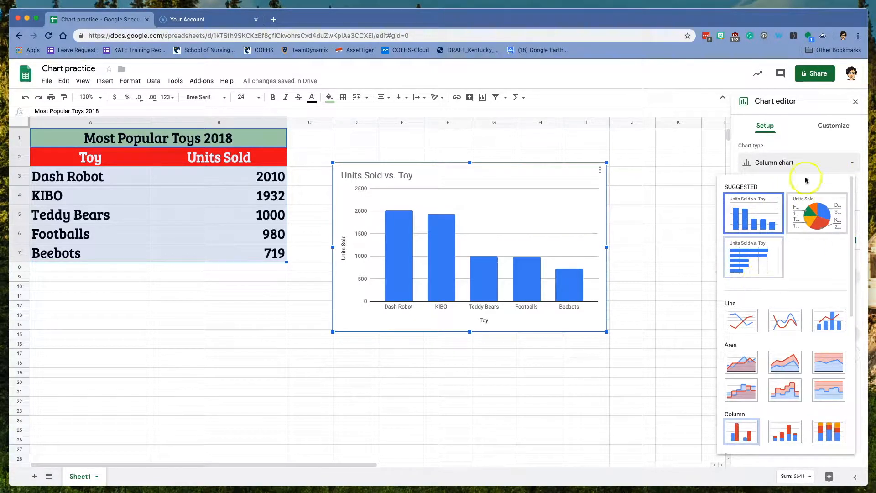
{"action": "scroll", "coordinate": [796, 286], "scroll_direction": "down", "scroll_amount": 6}
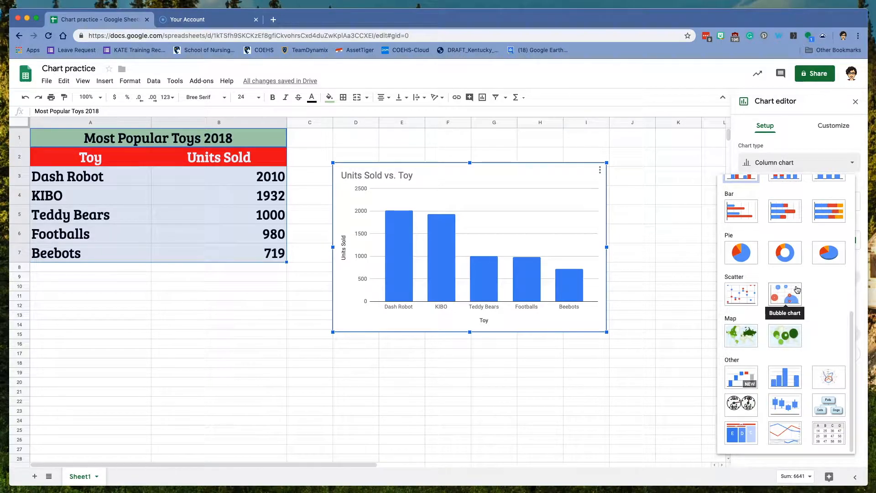
{"action": "scroll", "coordinate": [797, 284], "scroll_direction": "up", "scroll_amount": 6}
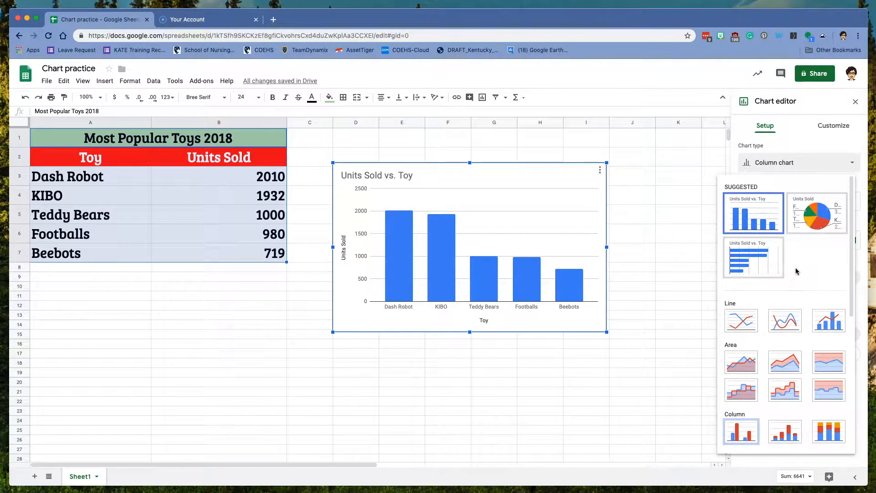
{"action": "left_click", "coordinate": [758, 259]}
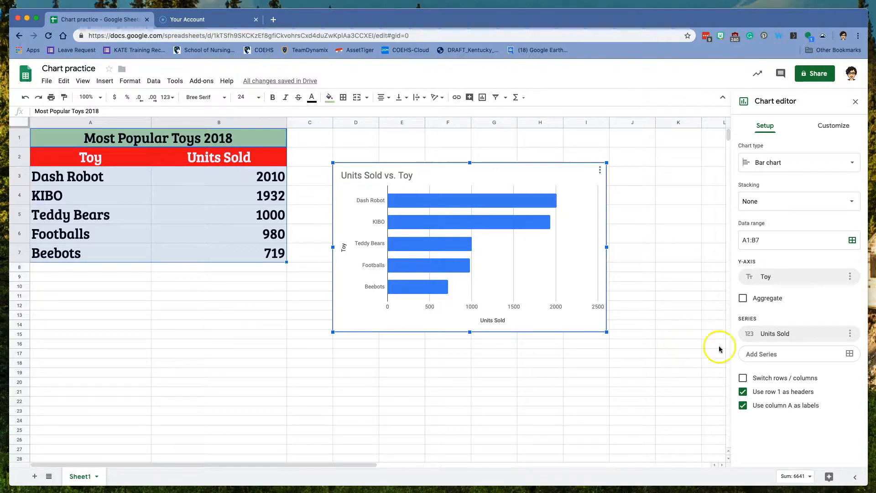
- In Customize, view the Chart style background colours without choosing one, then expand Chart & axis titles
{"action": "left_click", "coordinate": [835, 125]}
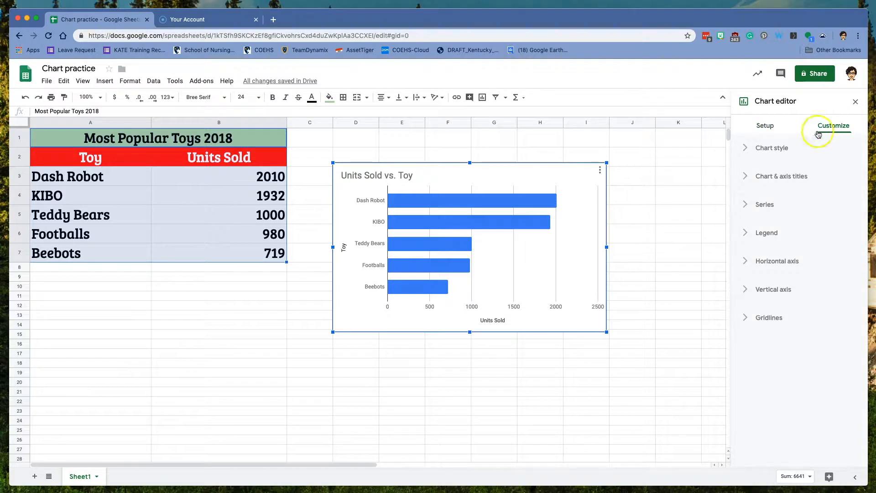
{"action": "left_click", "coordinate": [772, 148]}
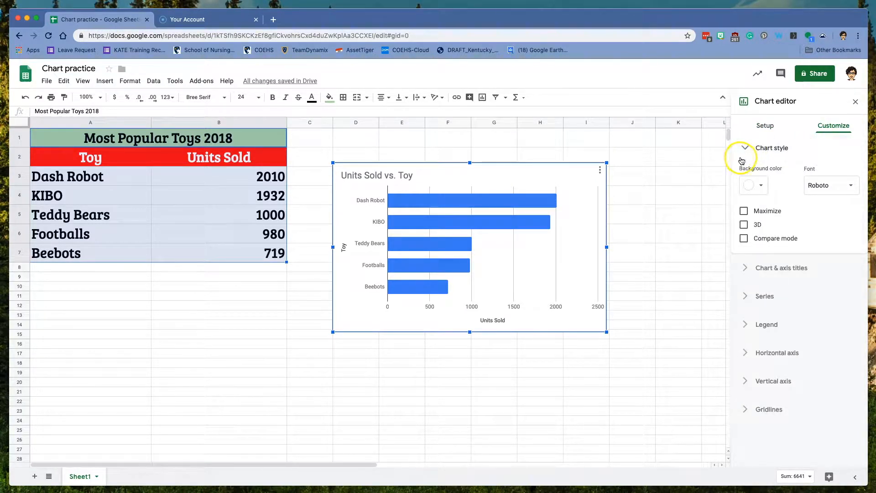
{"action": "left_click", "coordinate": [762, 186]}
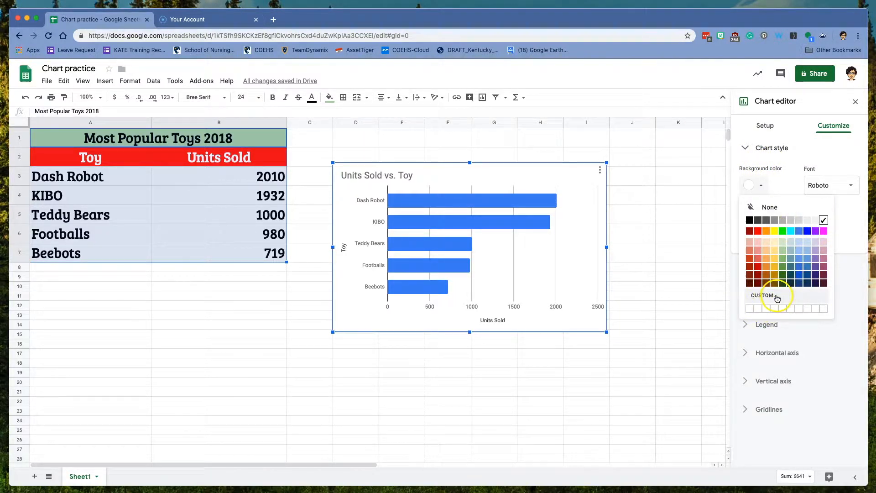
{"action": "left_click", "coordinate": [796, 151]}
{"action": "left_click", "coordinate": [776, 149]}
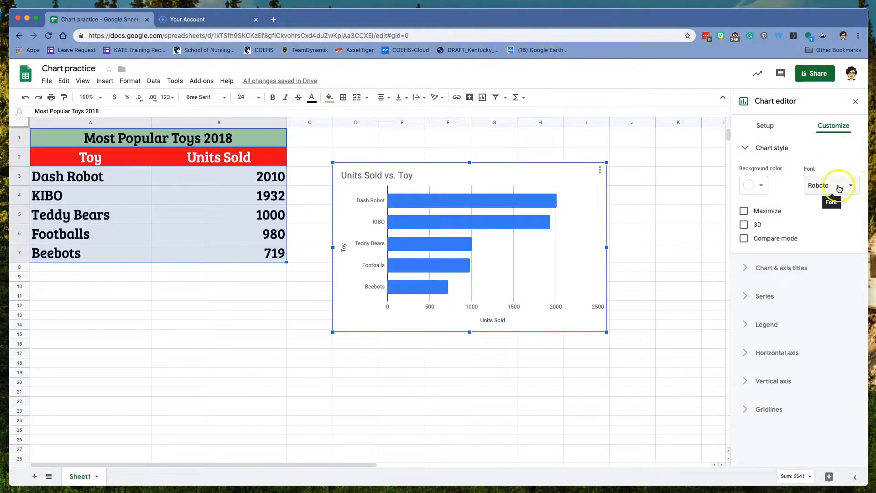
{"action": "left_click", "coordinate": [749, 271]}
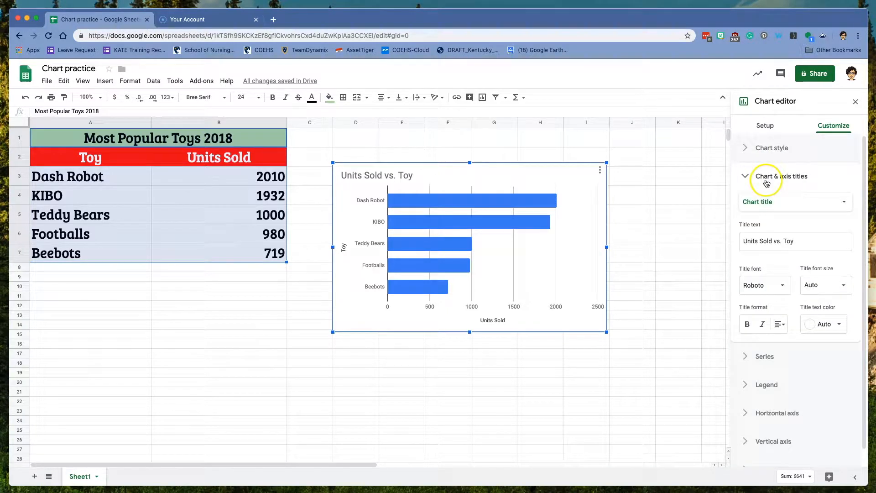
- Select Chart title from the Chart & axis titles list
{"action": "left_click", "coordinate": [842, 204]}
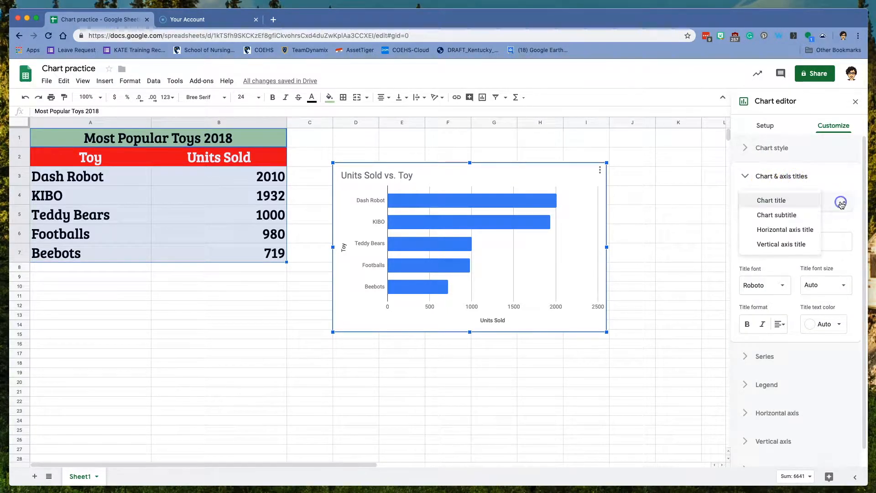
{"action": "left_click", "coordinate": [842, 204]}
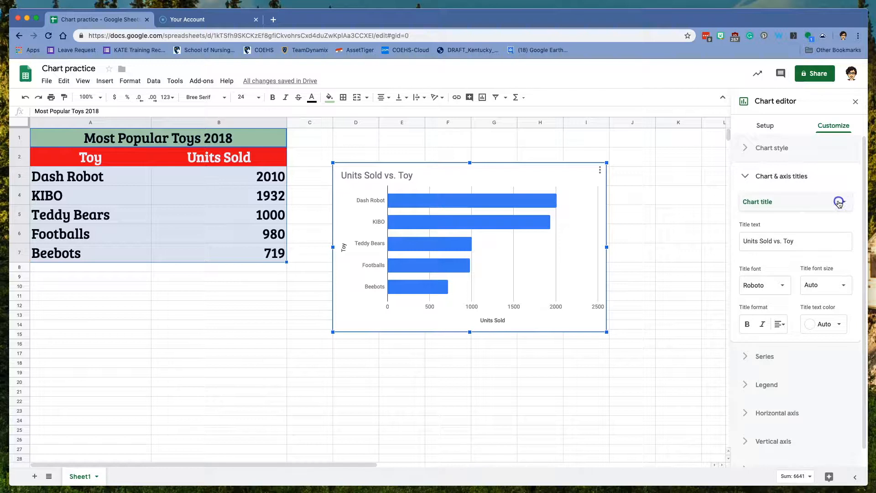
{"action": "left_click", "coordinate": [840, 204]}
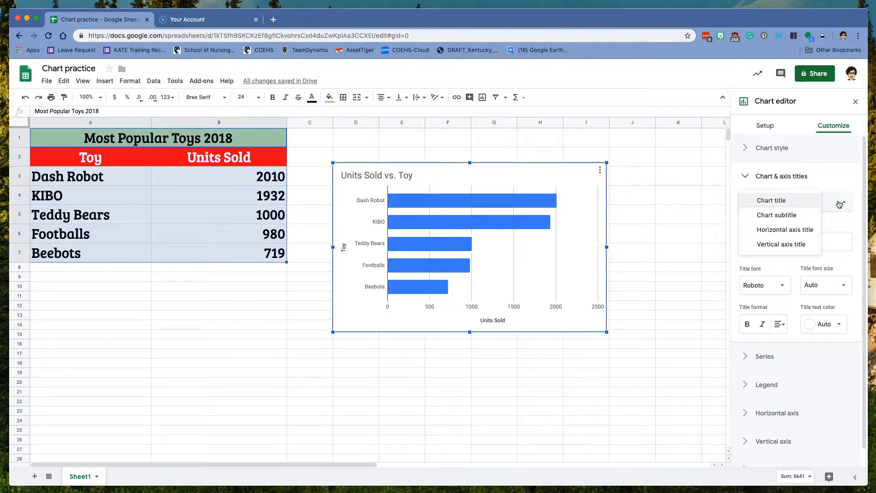
{"action": "left_click", "coordinate": [839, 177]}
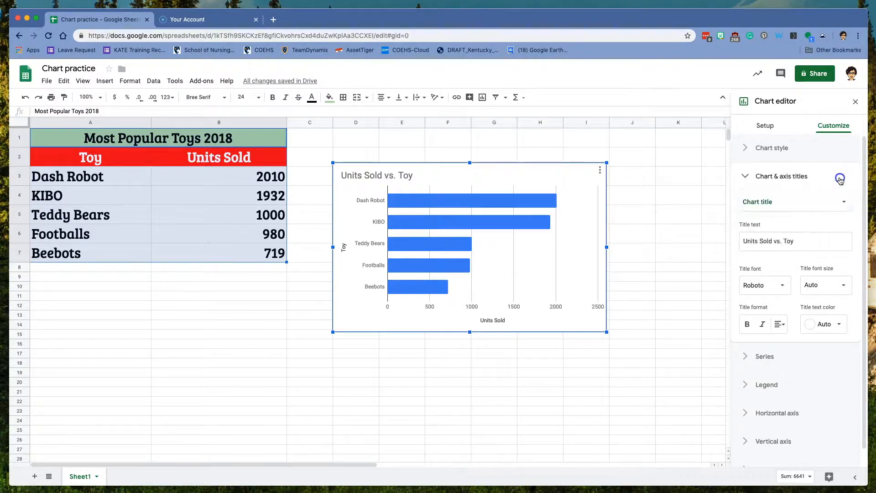
{"action": "left_click", "coordinate": [839, 176]}
{"action": "left_click", "coordinate": [757, 184]}
- Change the chart title text to 'Units Sold vs. Toys', leaving alignment and colour unchanged
{"action": "left_click", "coordinate": [796, 242]}
{"action": "left_click_drag", "start_coordinate": [807, 242], "coordinate": [736, 242]}
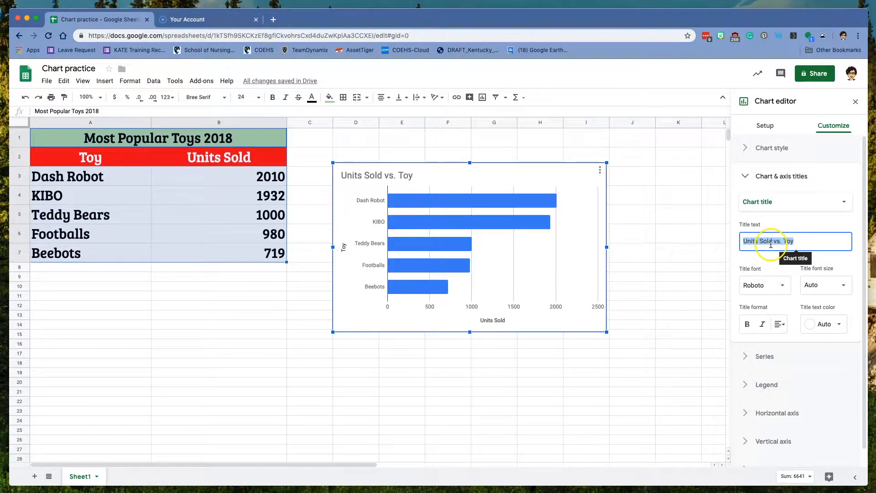
{"action": "left_click", "coordinate": [798, 245]}
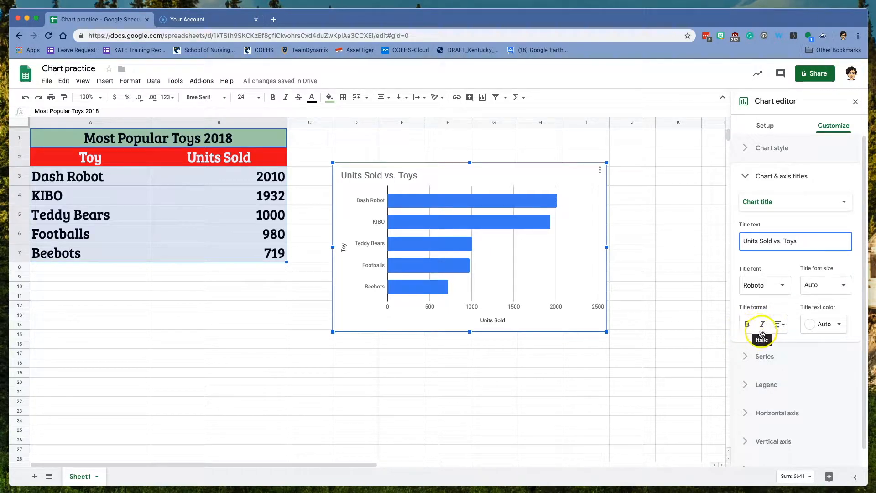
{"action": "left_click", "coordinate": [785, 327]}
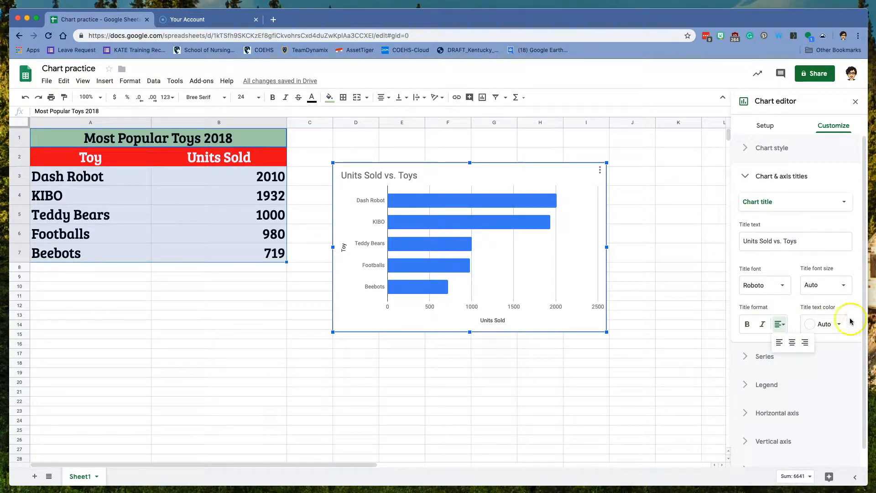
{"action": "left_click", "coordinate": [844, 303]}
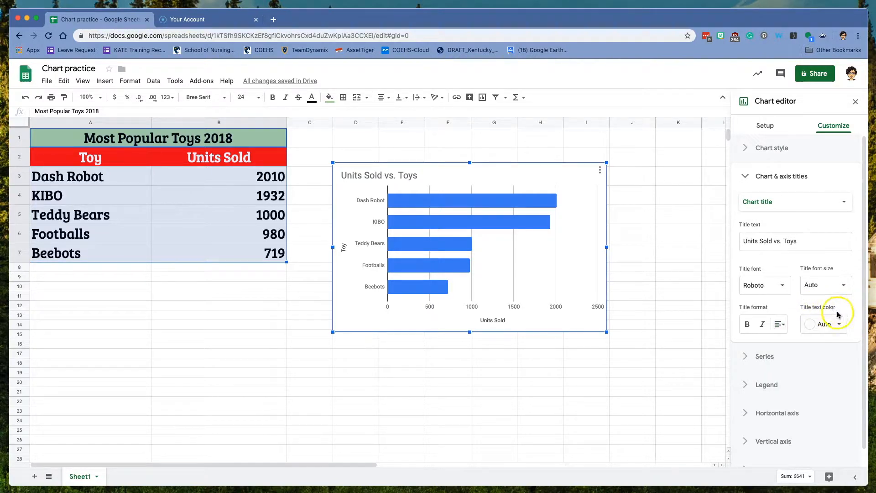
{"action": "left_click", "coordinate": [844, 326]}
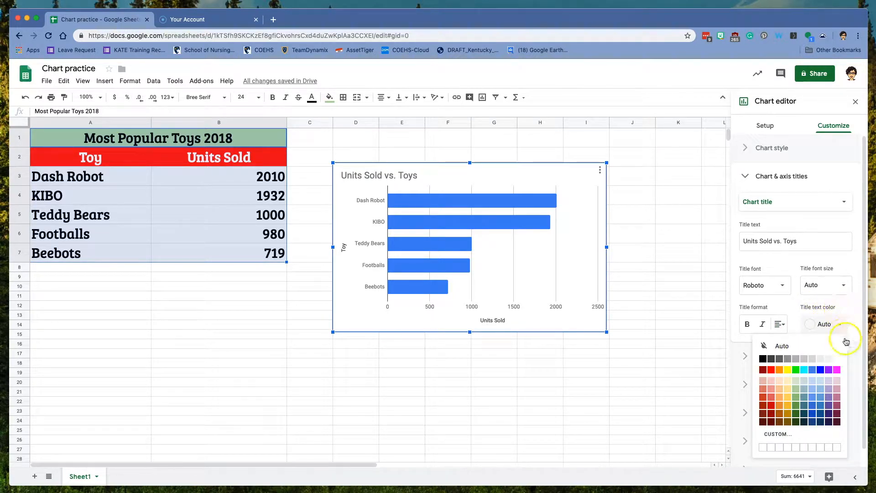
{"action": "left_click", "coordinate": [846, 305]}
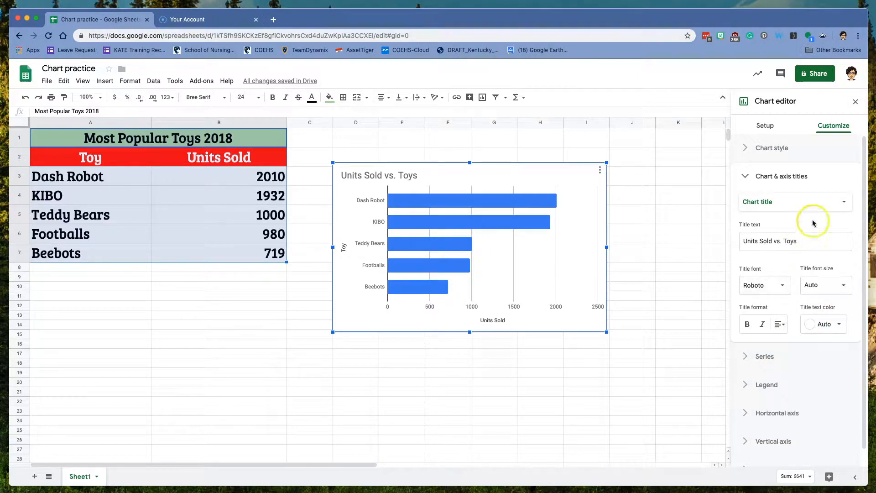
- Check the horizontal axis title 'Units Sold', then change the vertical axis title to 'Toys'
{"action": "left_click", "coordinate": [844, 203]}
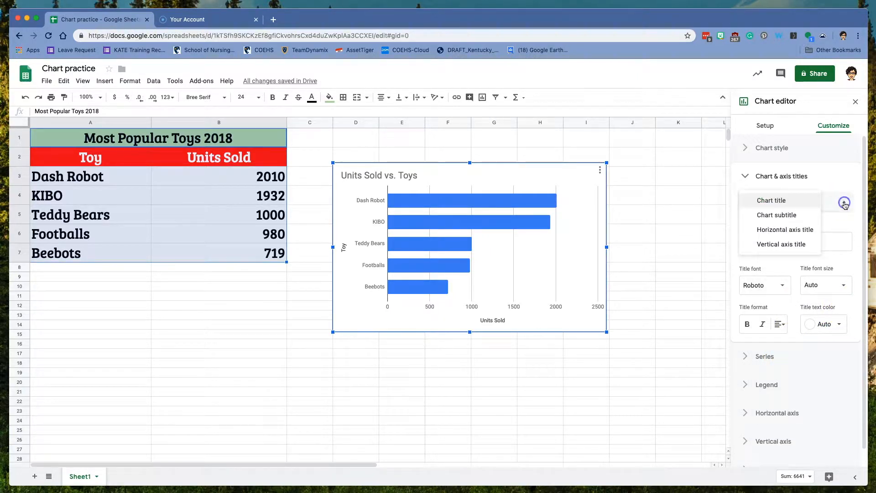
{"action": "left_click", "coordinate": [783, 231]}
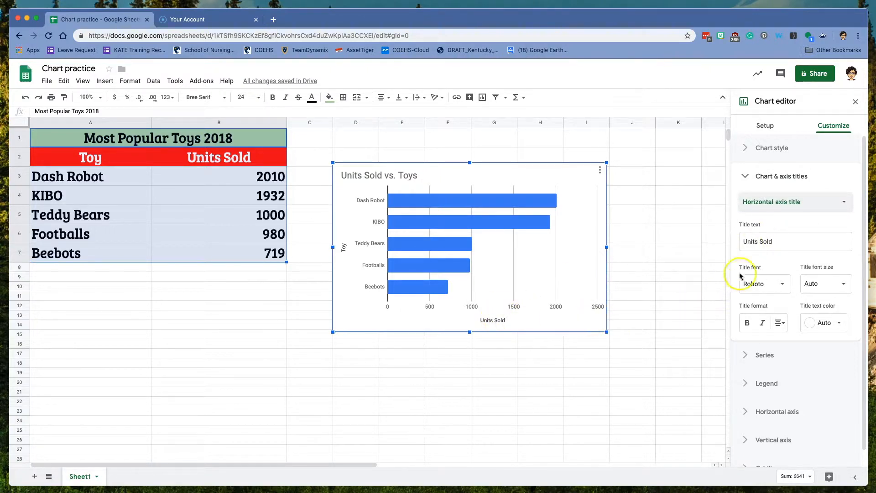
{"action": "left_click", "coordinate": [841, 208]}
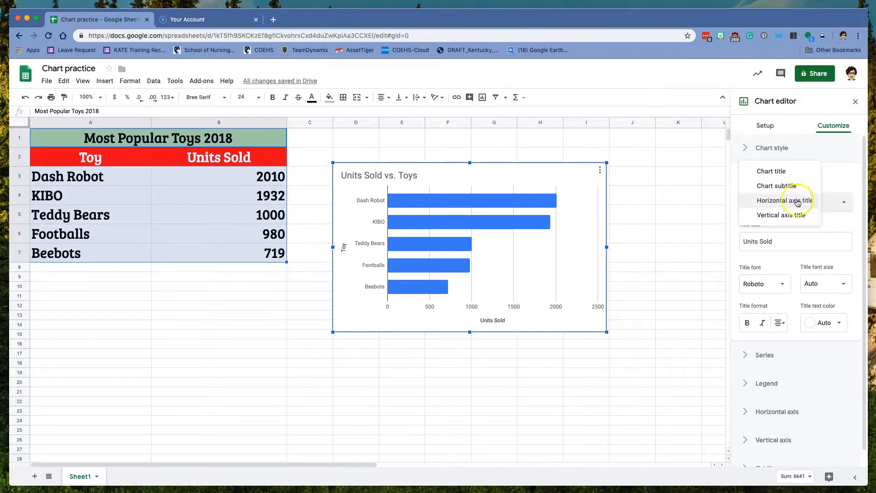
{"action": "left_click", "coordinate": [791, 217]}
{"action": "left_click", "coordinate": [765, 240]}
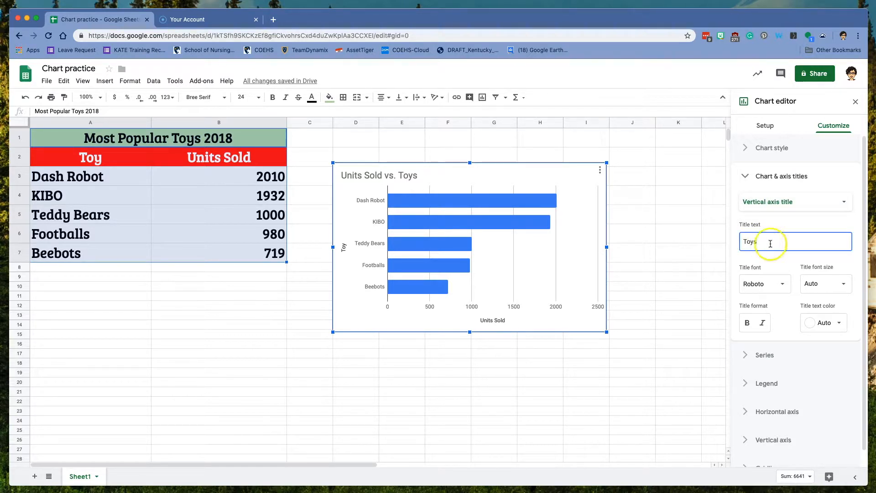
{"action": "left_click", "coordinate": [766, 355]}
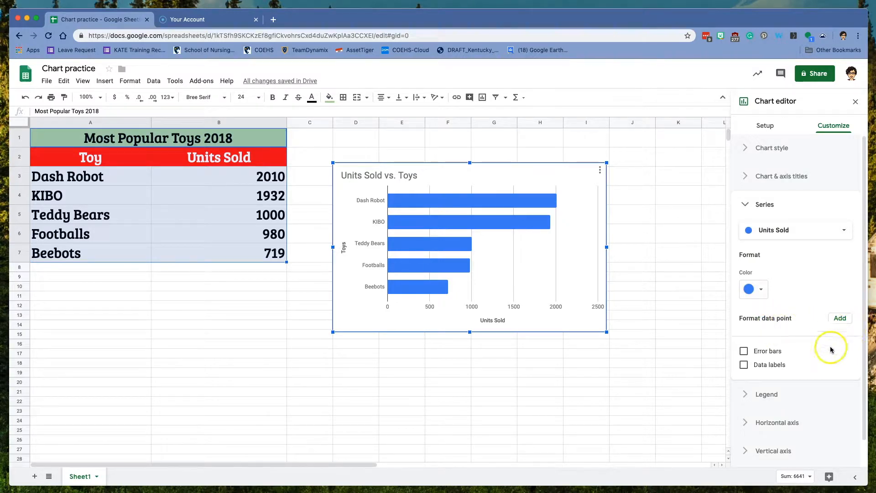
- Set the horizontal axis major gridline count to 5 with no minor gridlines
{"action": "left_click", "coordinate": [795, 392]}
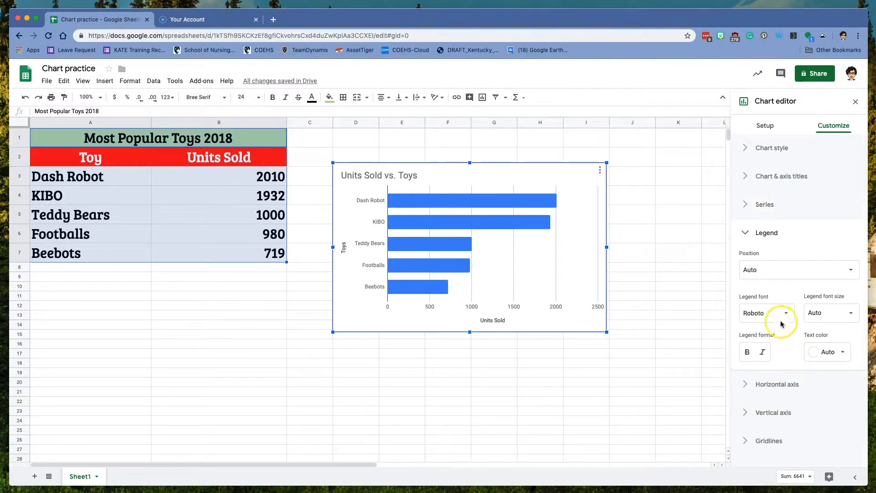
{"action": "left_click", "coordinate": [761, 387]}
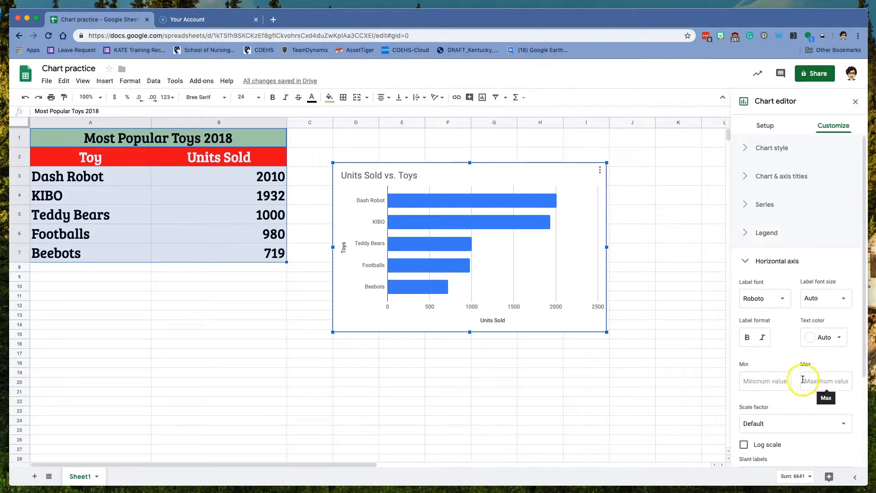
{"action": "scroll", "coordinate": [798, 385], "scroll_direction": "down", "scroll_amount": 2}
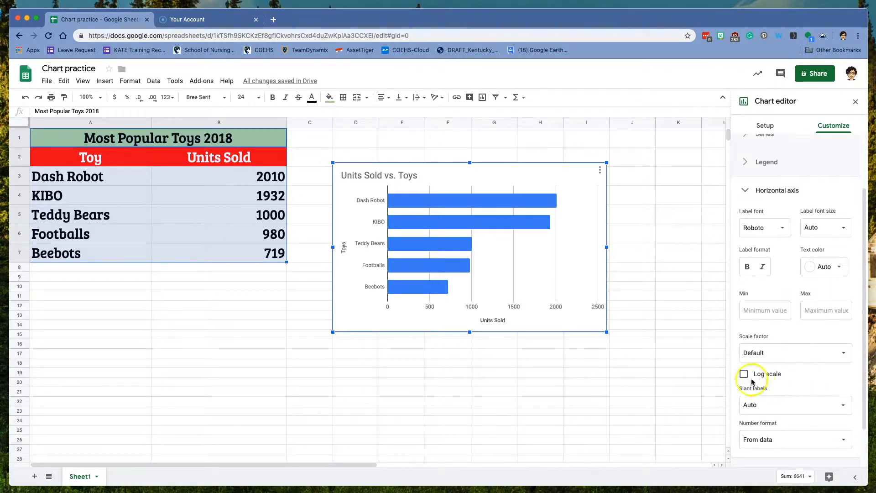
{"action": "scroll", "coordinate": [811, 375], "scroll_direction": "down", "scroll_amount": 1}
{"action": "left_click", "coordinate": [774, 424]}
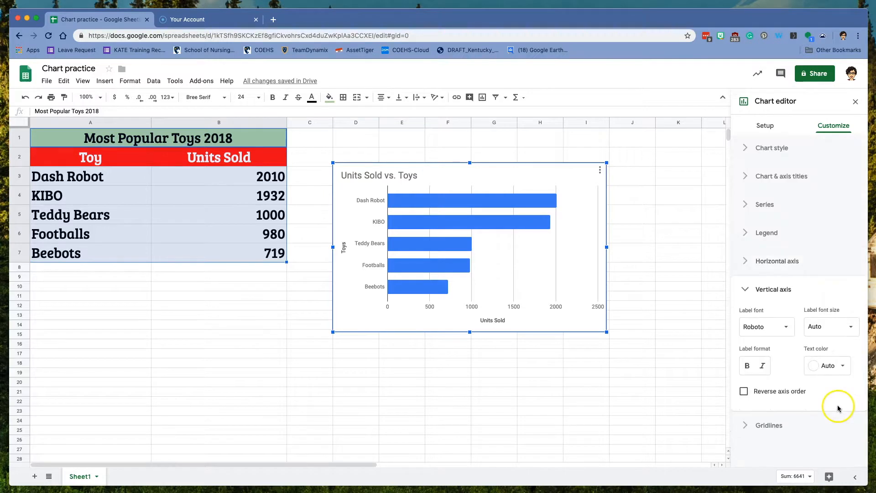
{"action": "left_click", "coordinate": [769, 427]}
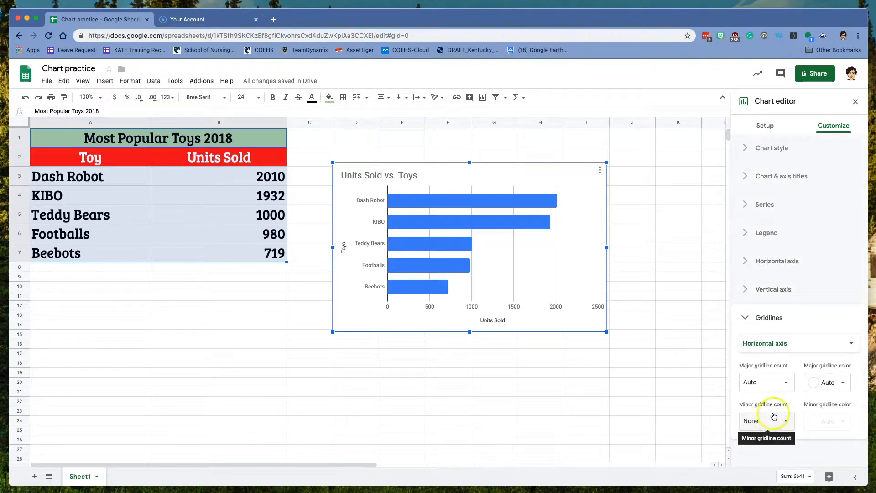
{"action": "left_click", "coordinate": [786, 383]}
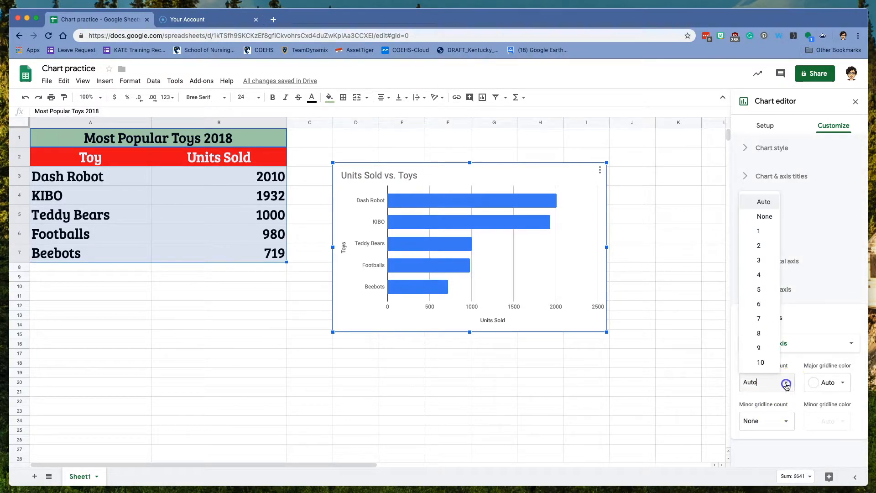
{"action": "left_click", "coordinate": [776, 289]}
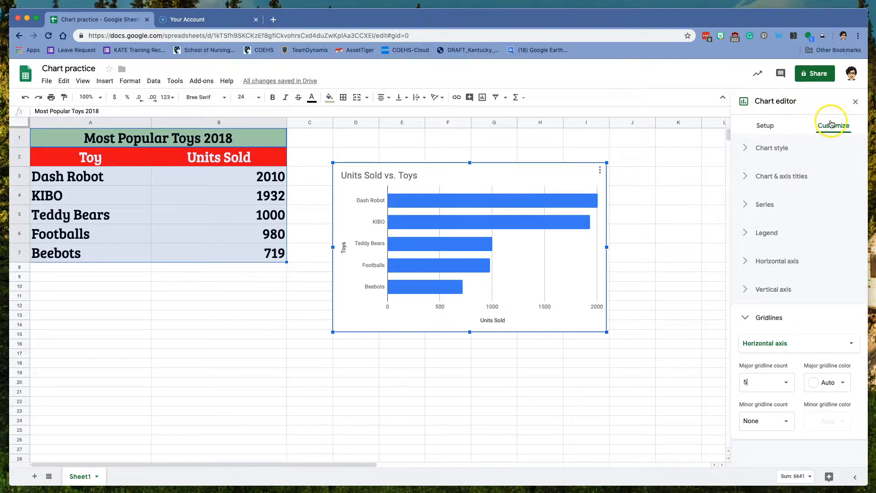
- Close the Chart editor, move the chart right over columns F–L, and choose Publish chart
{"action": "left_click", "coordinate": [856, 103]}
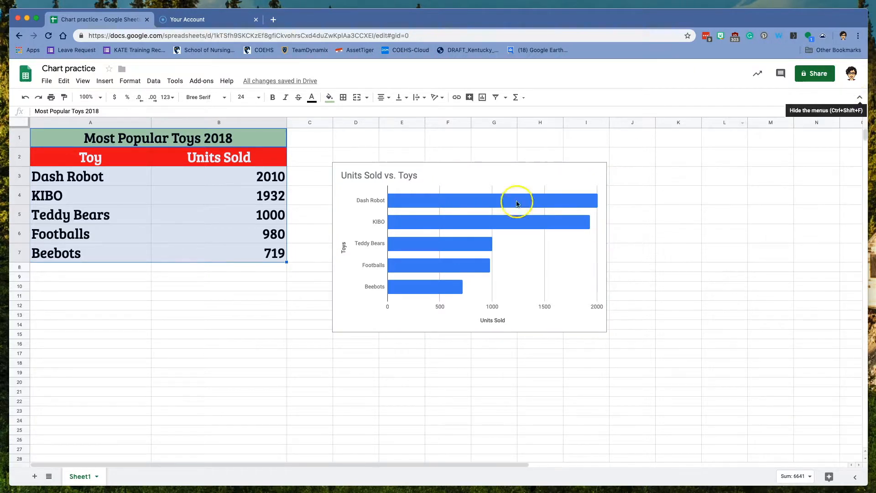
{"action": "left_click_drag", "start_coordinate": [458, 184], "coordinate": [495, 178]}
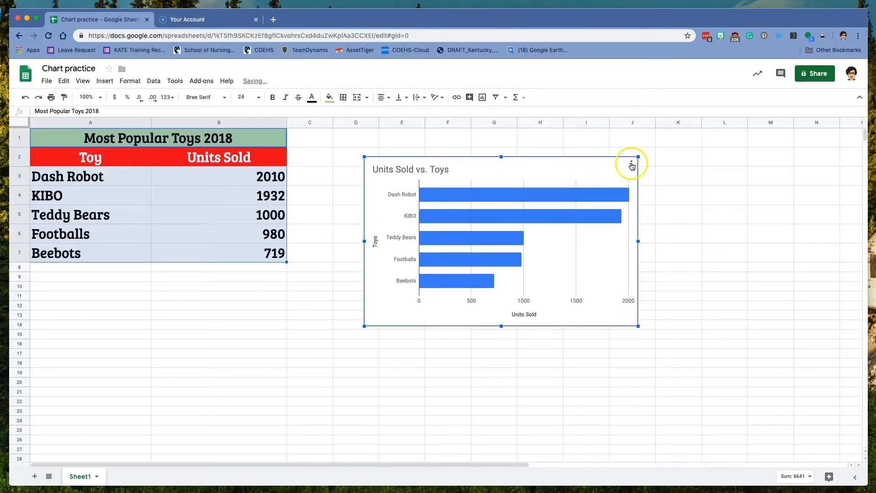
{"action": "left_click", "coordinate": [631, 164]}
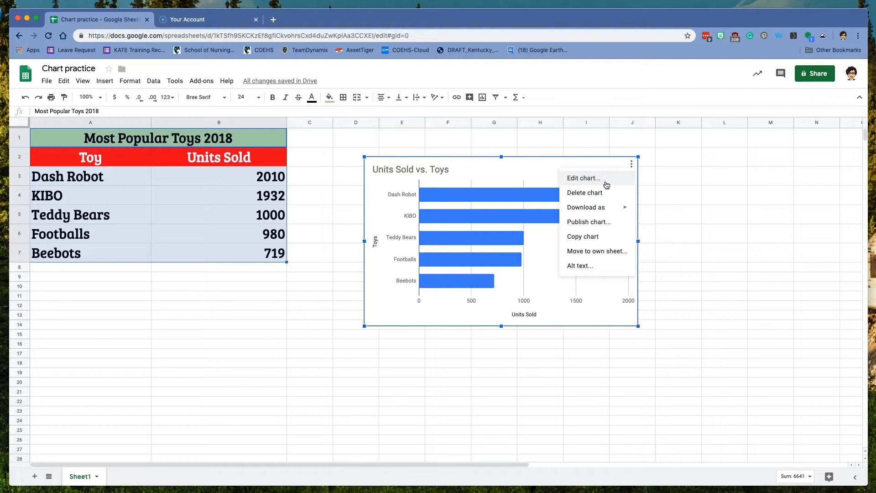
{"action": "mouse_move", "coordinate": [605, 212]}
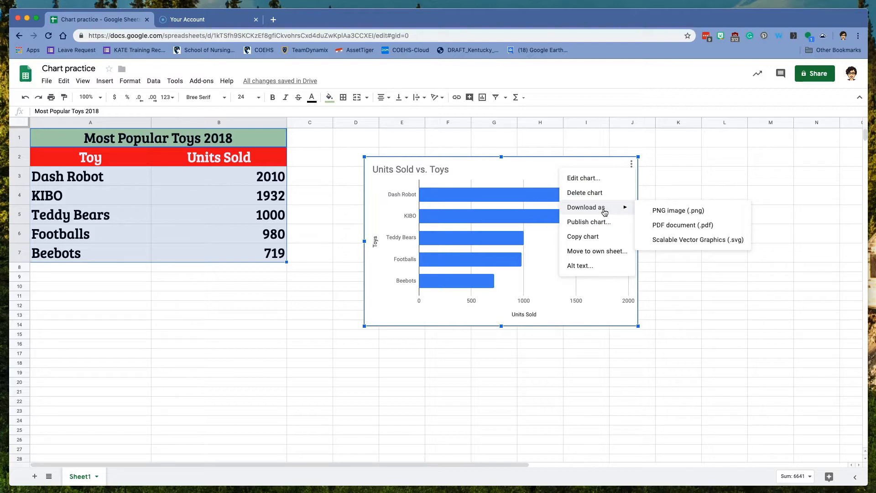
{"action": "left_click", "coordinate": [595, 223]}
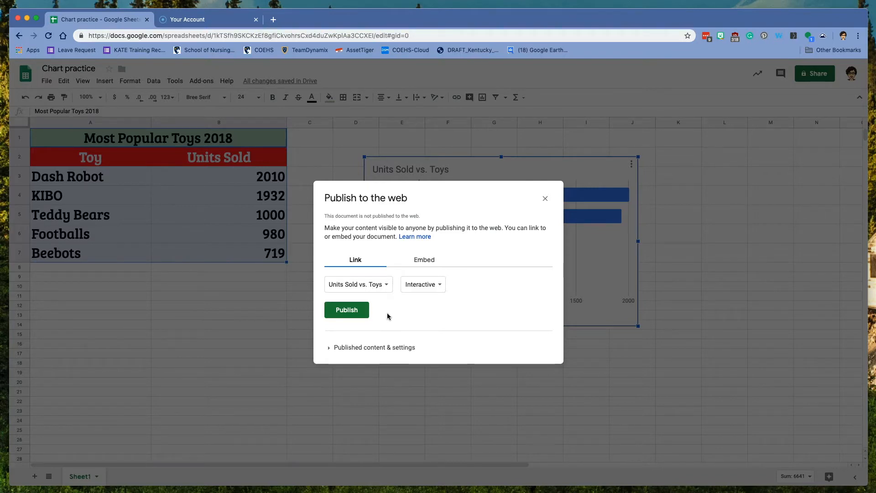
- Dismiss the Publish to the web dialog and reopen the Chart editor via Edit chart
{"action": "left_click", "coordinate": [623, 168]}
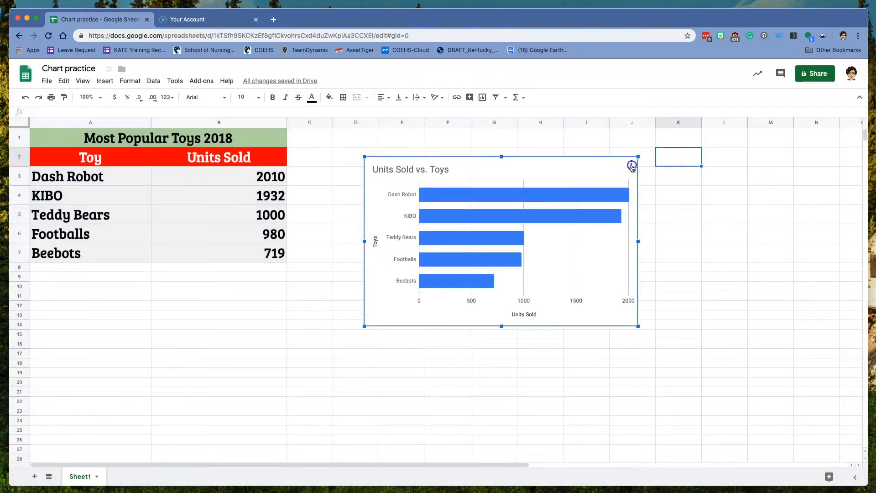
{"action": "left_click", "coordinate": [632, 165]}
{"action": "left_click", "coordinate": [593, 208]}
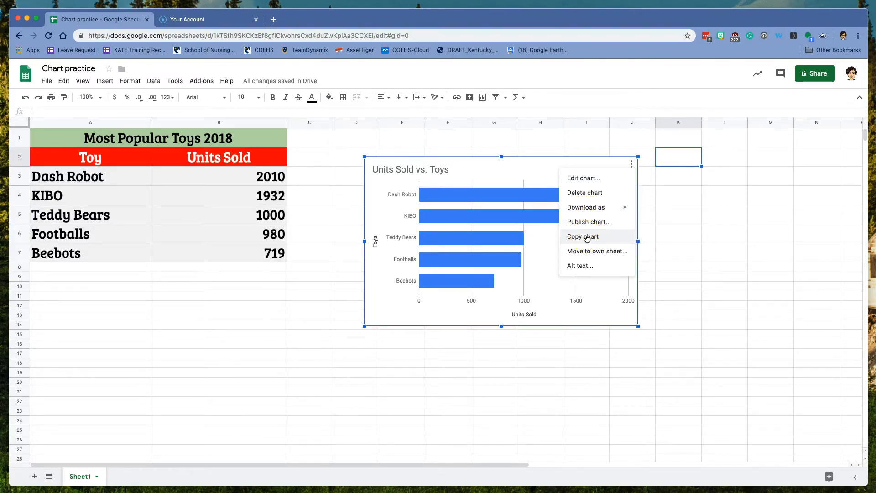
{"action": "left_click_drag", "start_coordinate": [587, 239], "coordinate": [594, 253]}
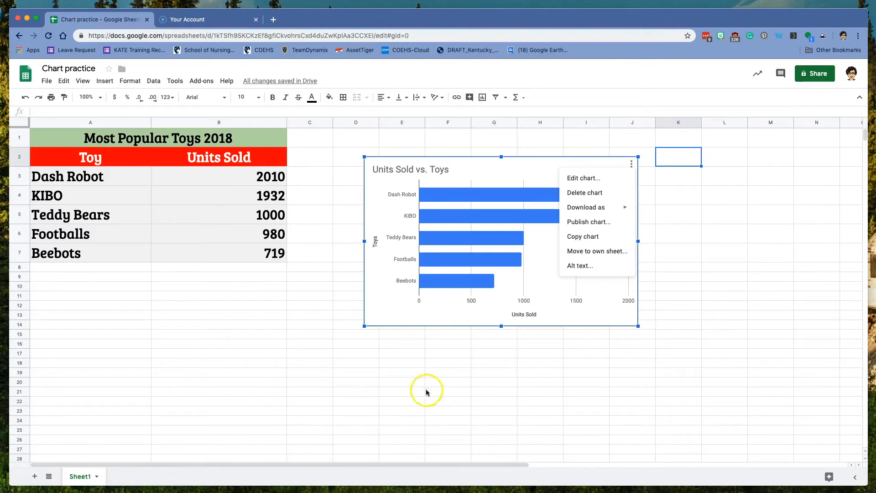
{"action": "left_click", "coordinate": [572, 268]}
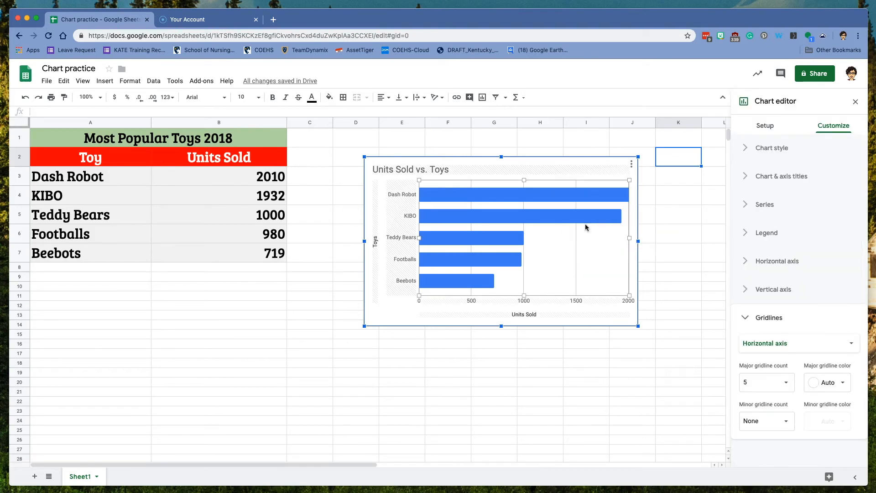
{"action": "left_click", "coordinate": [582, 150]}
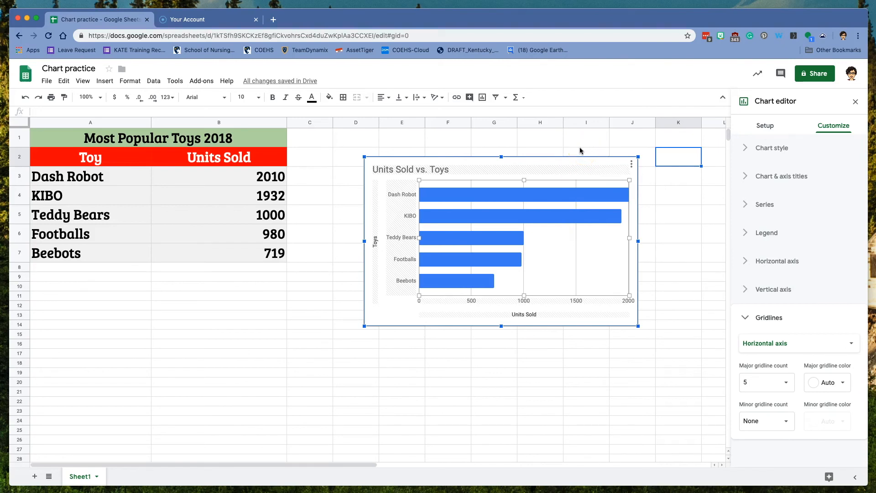